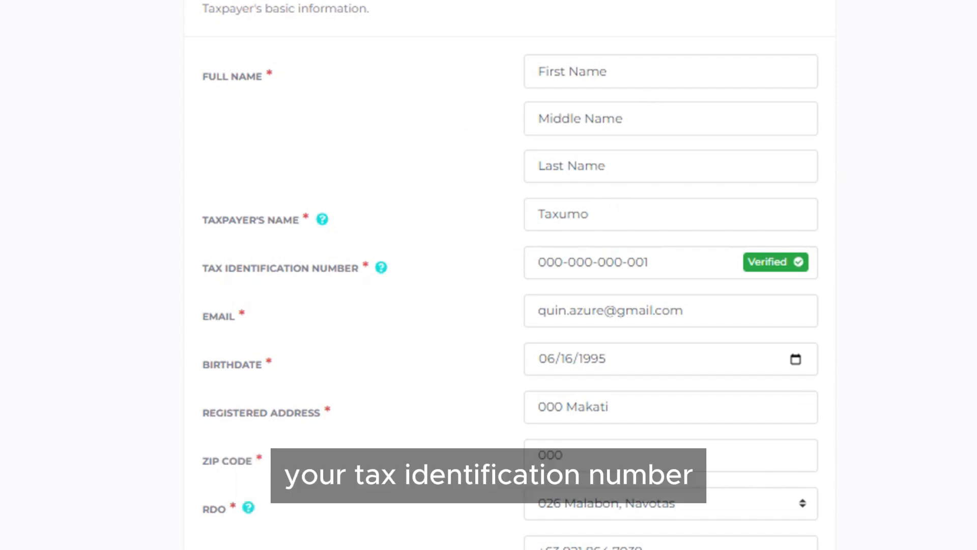
Review the taxpayer details form, including the taxpayer's name, tax identification number, registered address, RDO, contact and civil status fields
scroll(350, 356, down, 2)
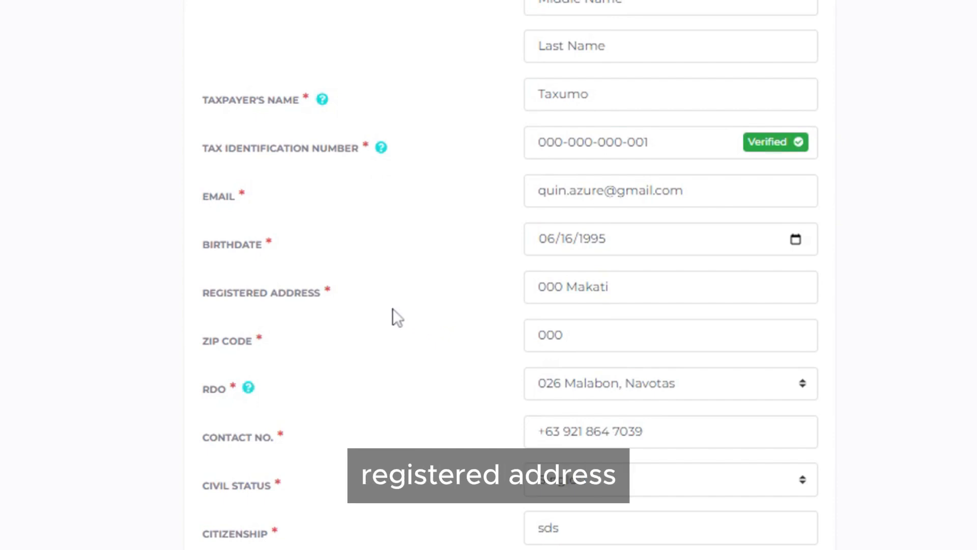
scroll(480, 351, down, 2)
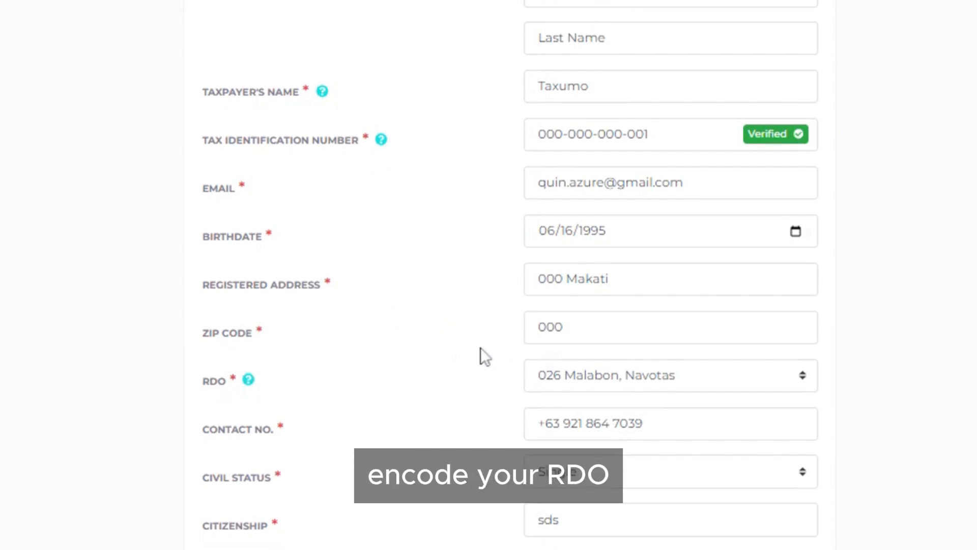
scroll(251, 373, down, 2)
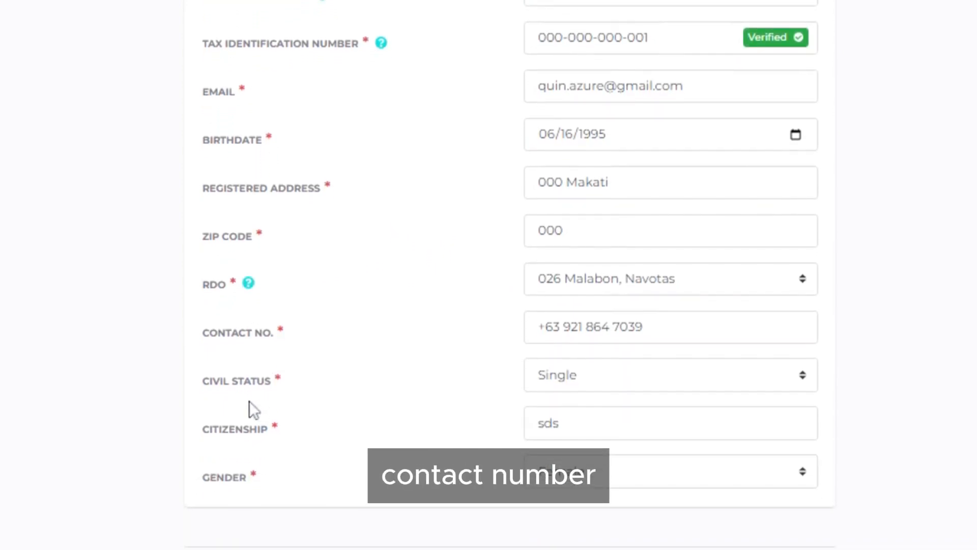
scroll(246, 372, down, 1)
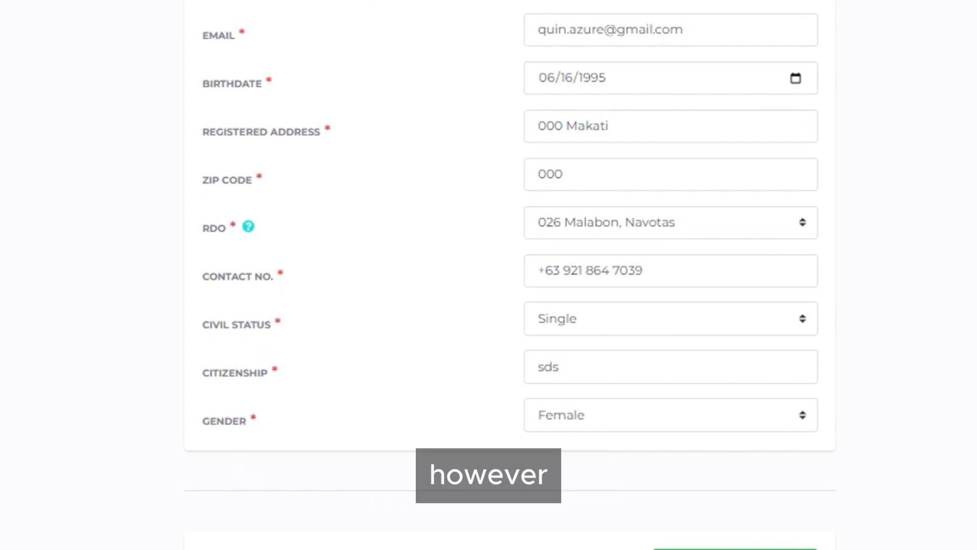
scroll(911, 458, up, 4)
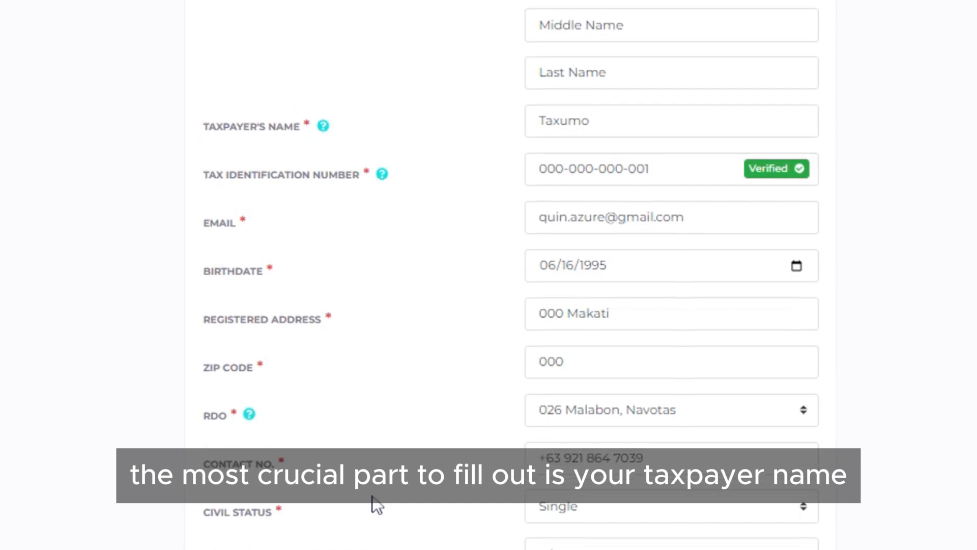
scroll(376, 504, up, 2)
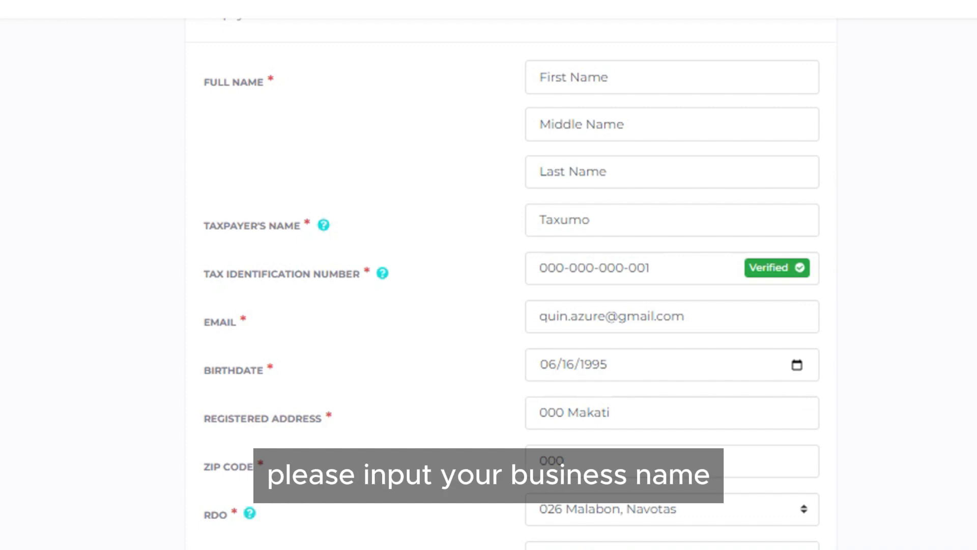
scroll(451, 265, down, 1)
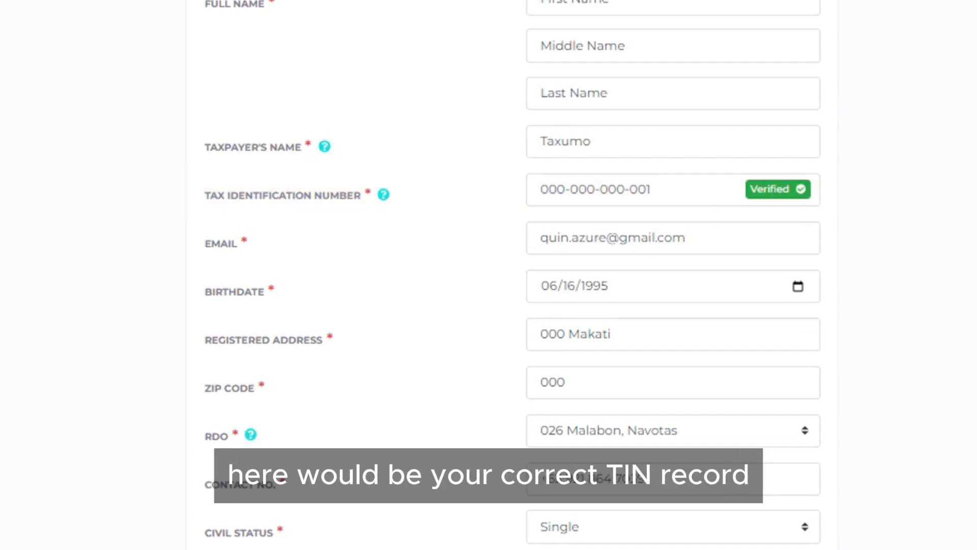
scroll(515, 268, down, 3)
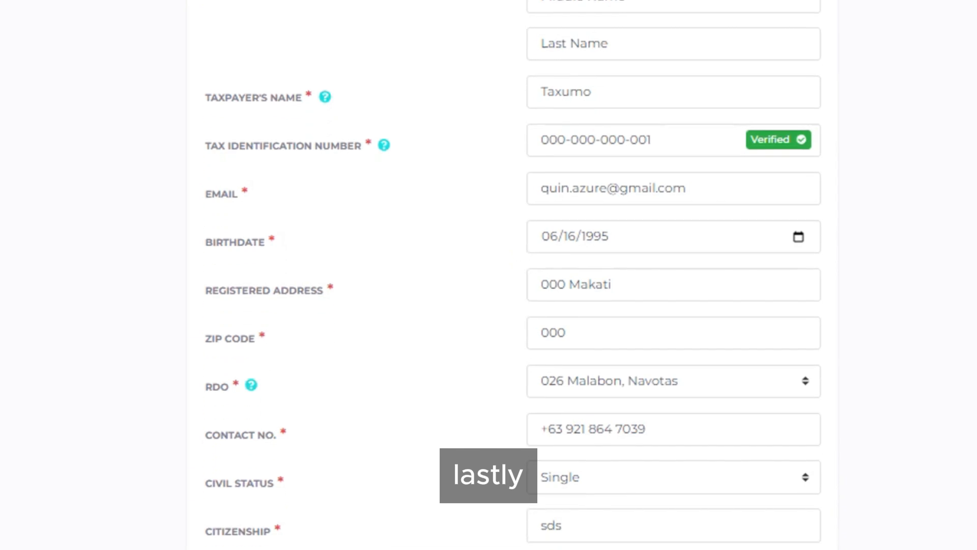
scroll(467, 178, down, 1)
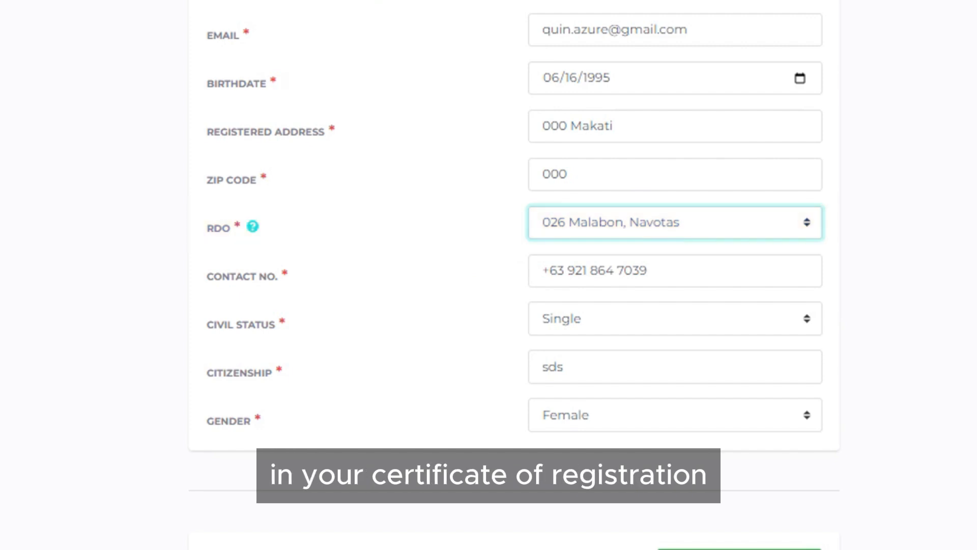
click(714, 52)
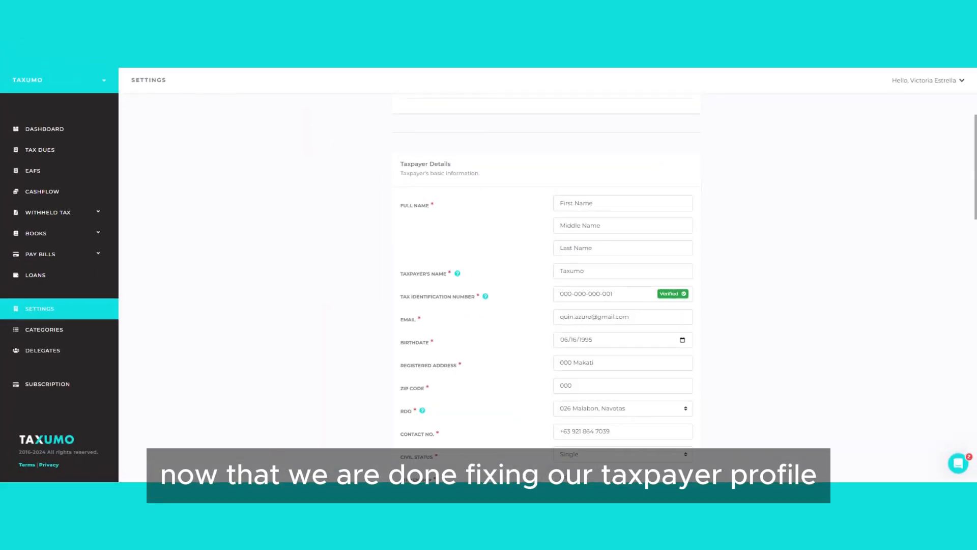
In the 2024 business profile, try Selling Goods as the business type and return it to Both from selling Goods and Services
scroll(546, 284, down, 7)
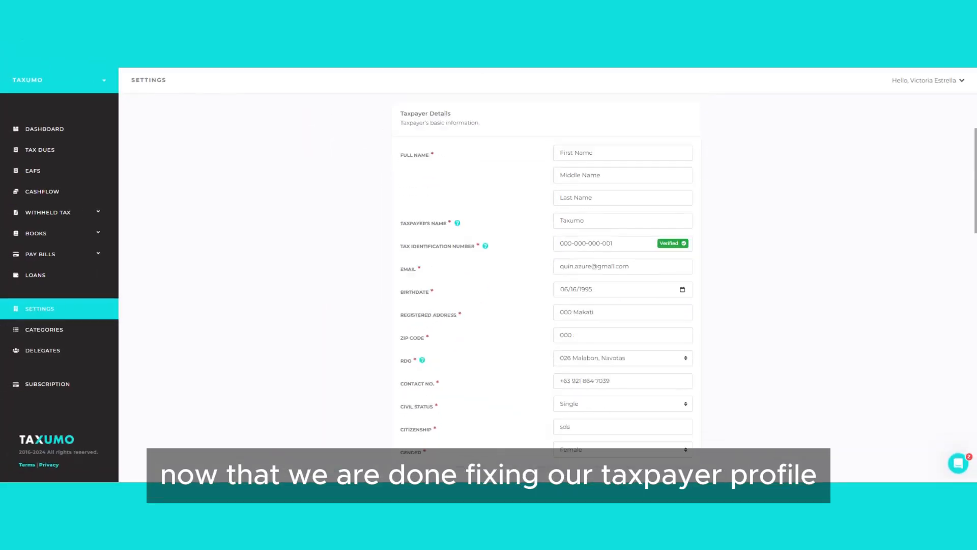
scroll(545, 285, down, 2)
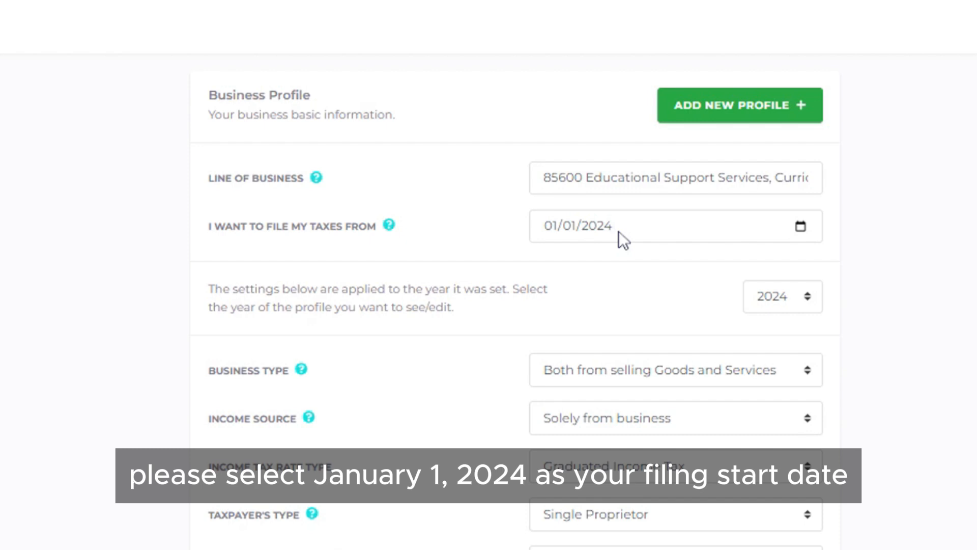
scroll(526, 316, down, 3)
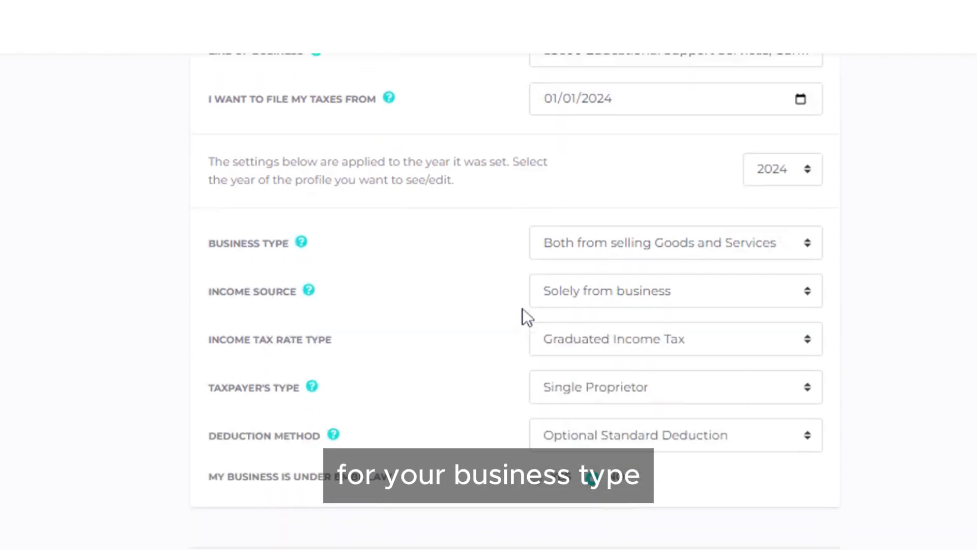
click(655, 210)
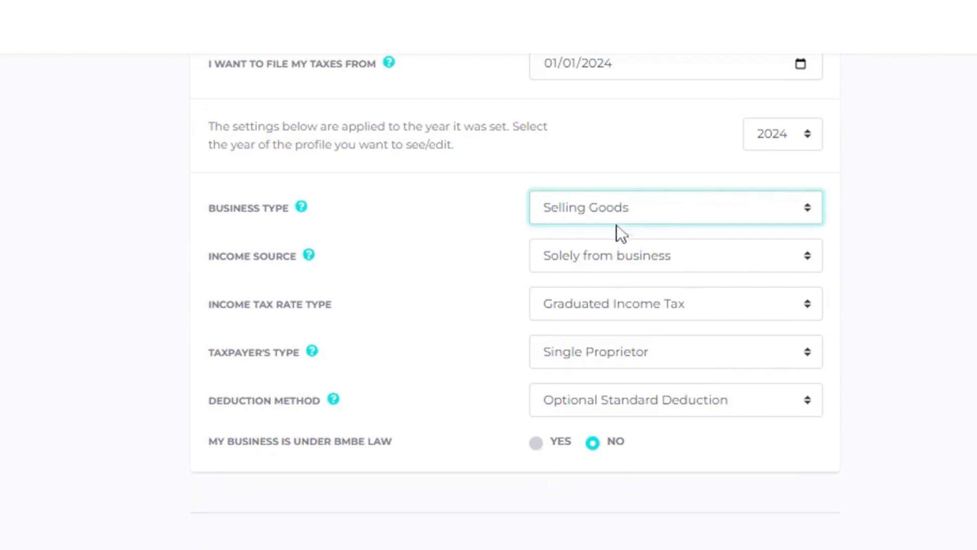
click(684, 225)
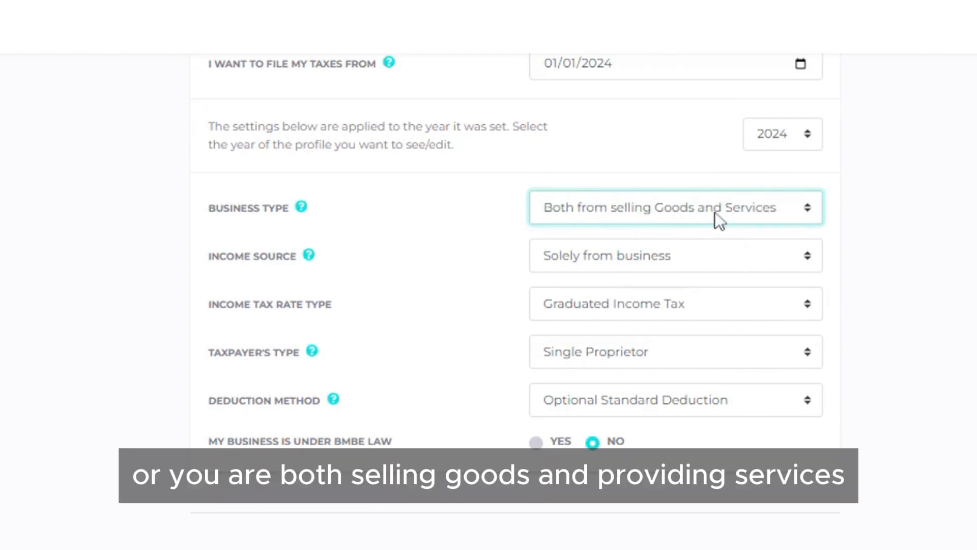
Try Income from Profession as the income source, and set it to the mixed profession/business and employment option
click(687, 255)
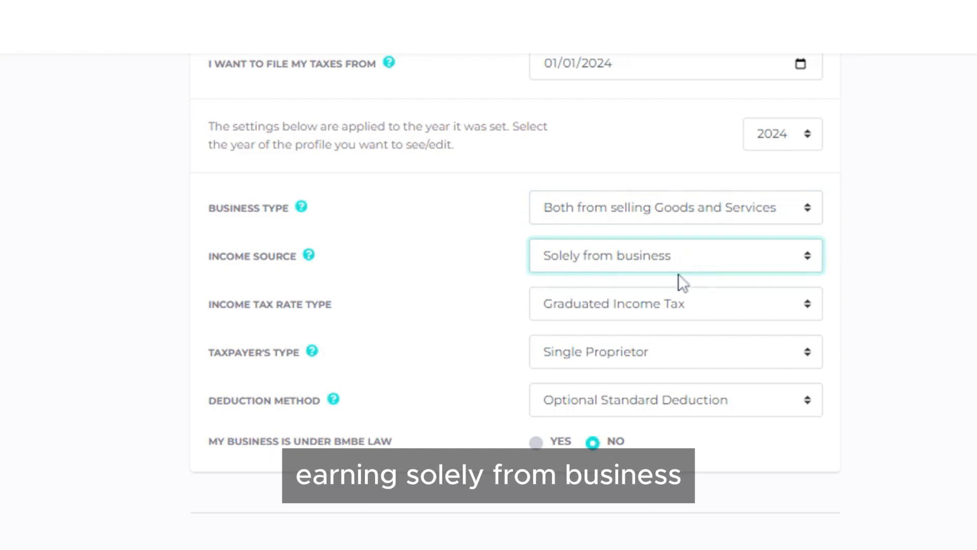
click(611, 276)
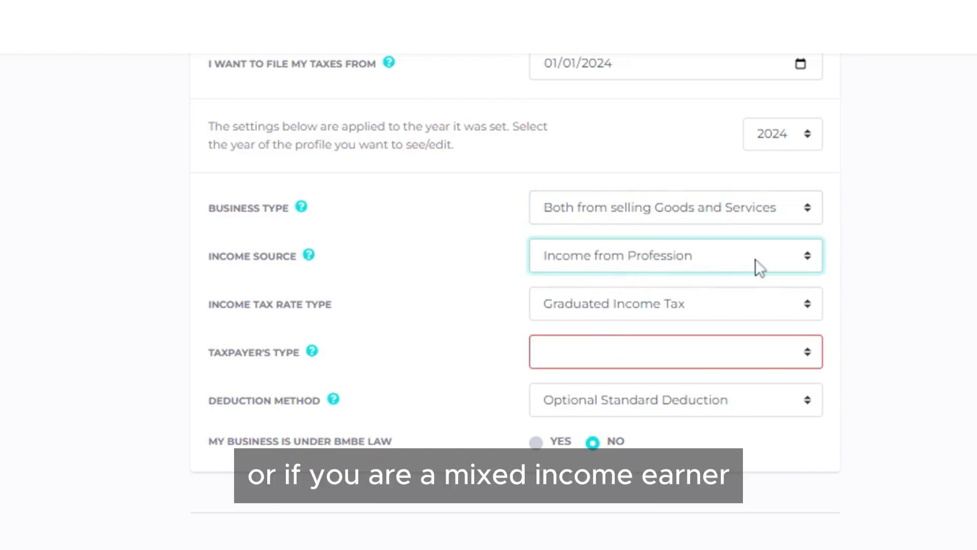
click(755, 259)
click(657, 300)
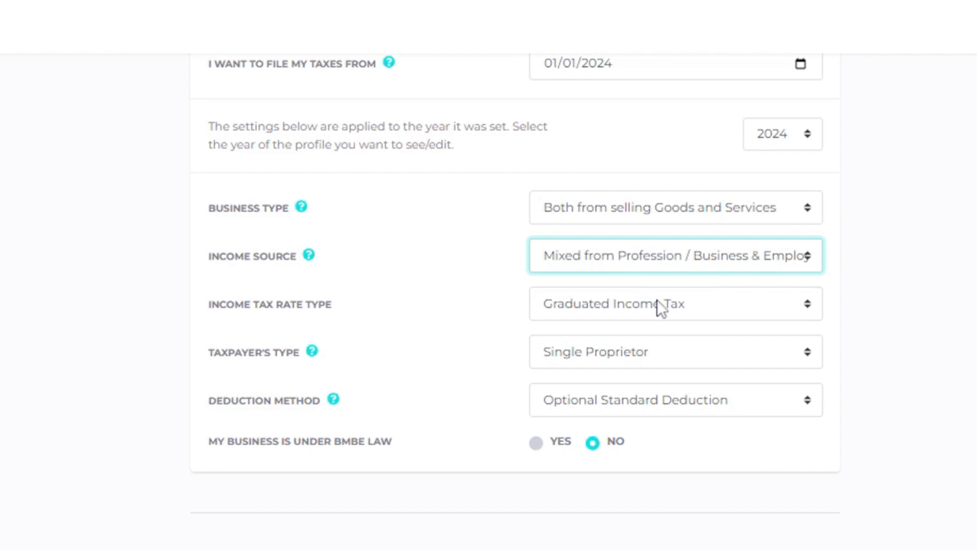
Try 8% Gross Receipt Tax as the income tax rate type and return it to Graduated Income Tax
click(622, 297)
scroll(624, 290, down, 2)
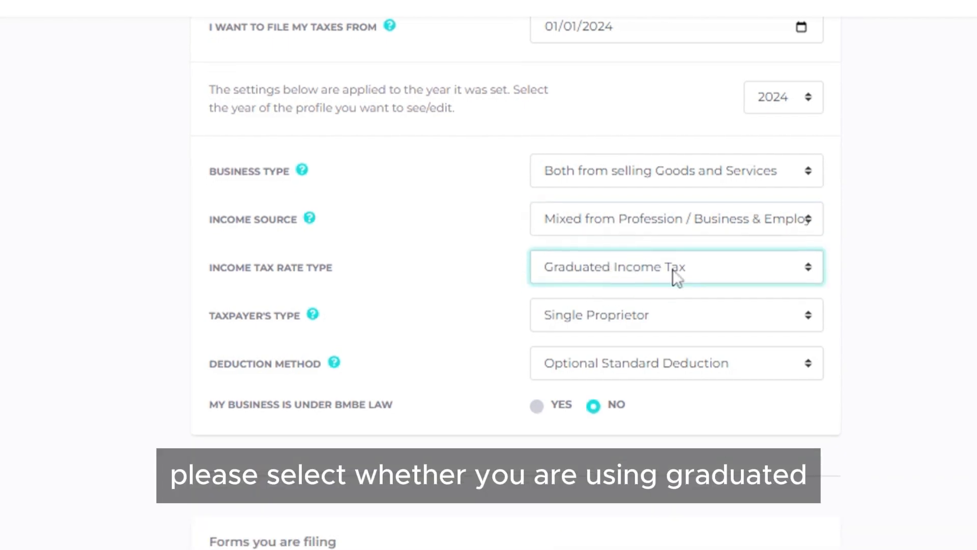
click(660, 264)
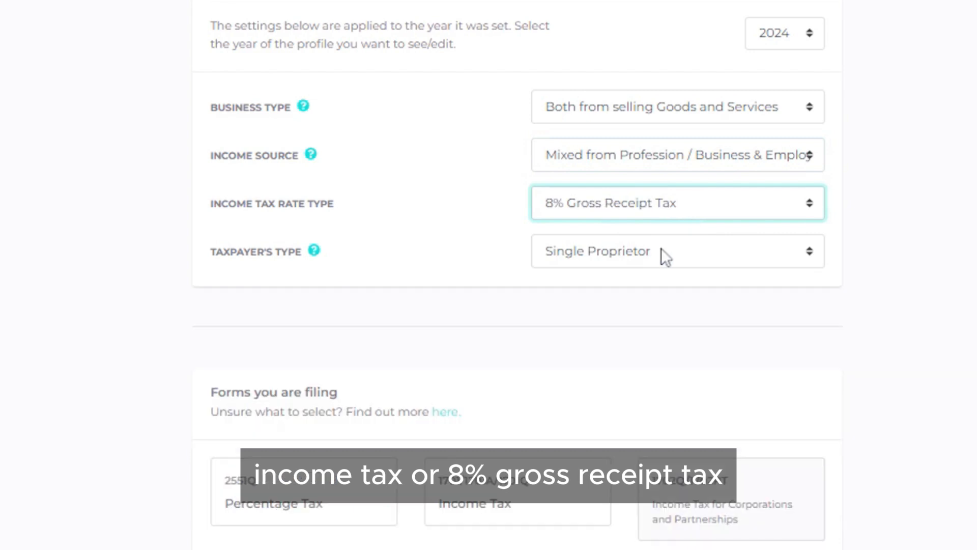
click(648, 256)
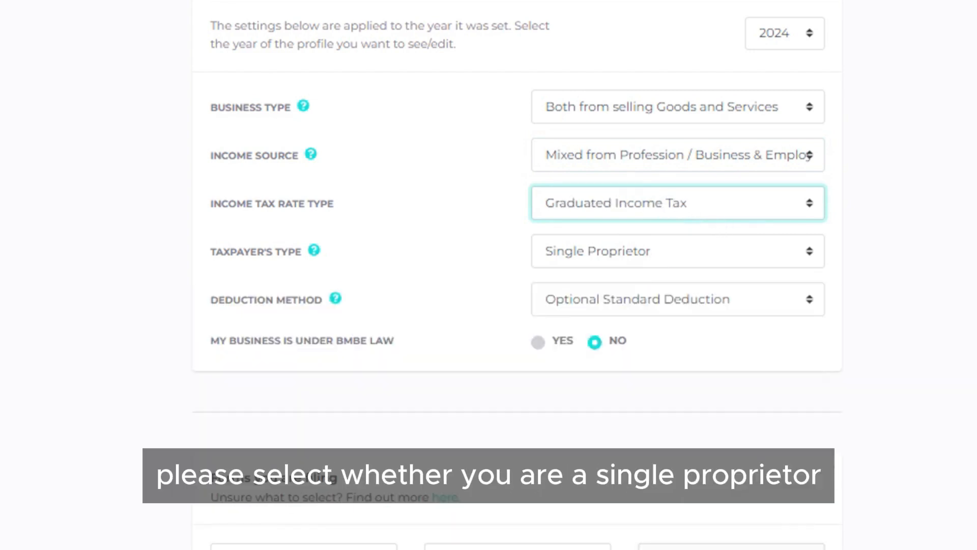
Try Partnership and Corporation as the taxpayer's type and look through the Corporate Income Tax ATC choices
click(648, 256)
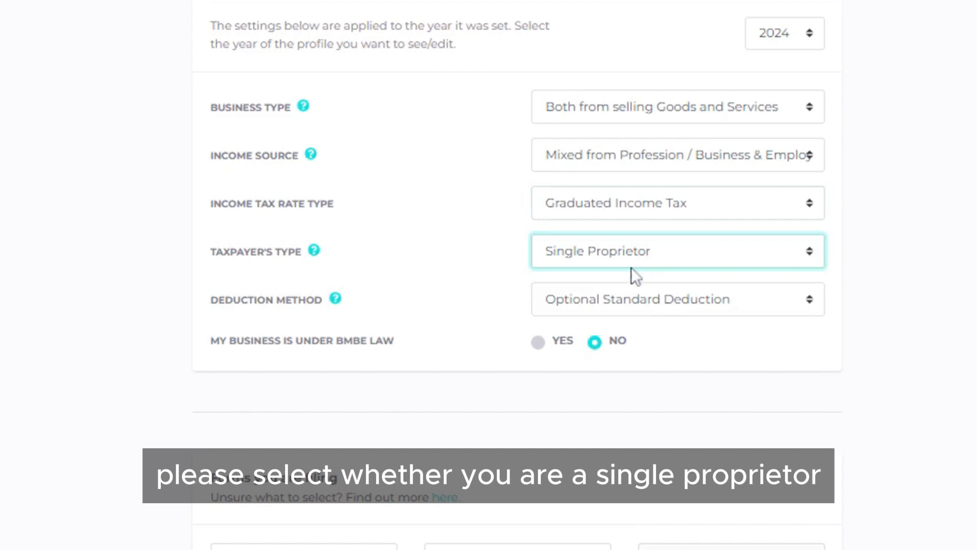
click(604, 304)
click(613, 256)
click(602, 317)
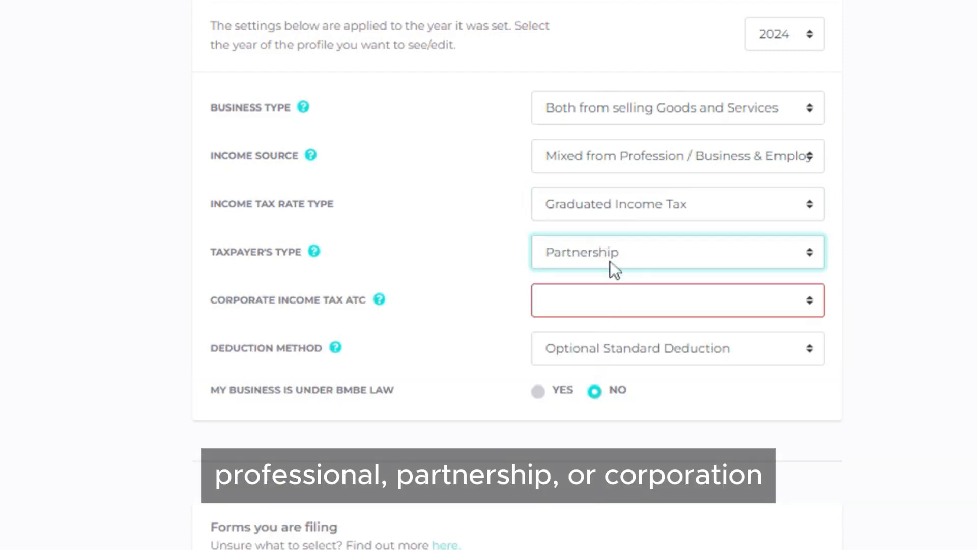
click(614, 259)
click(574, 327)
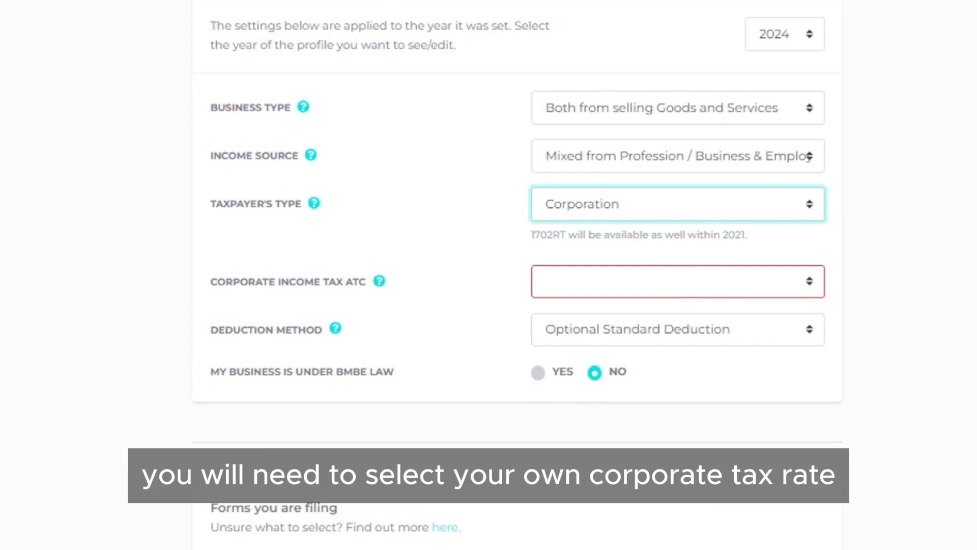
click(676, 282)
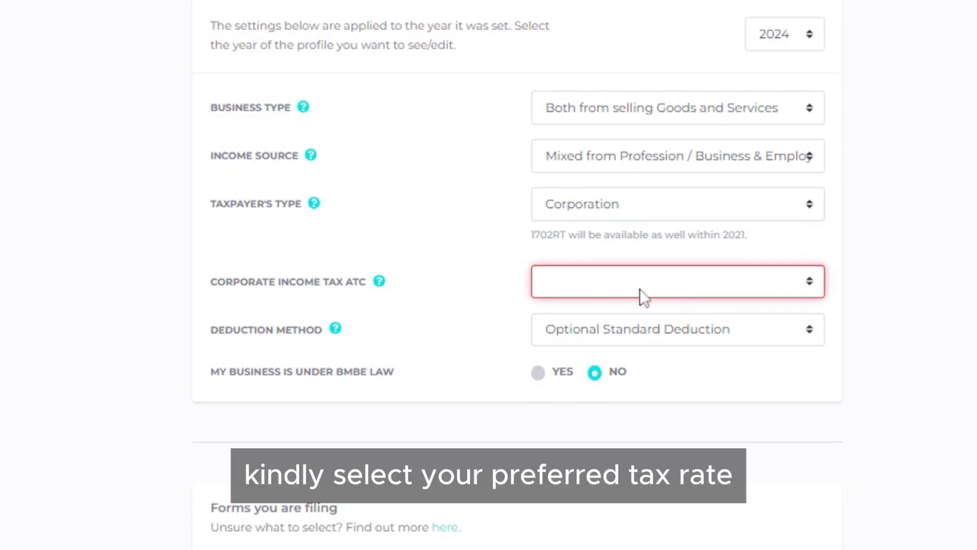
click(615, 306)
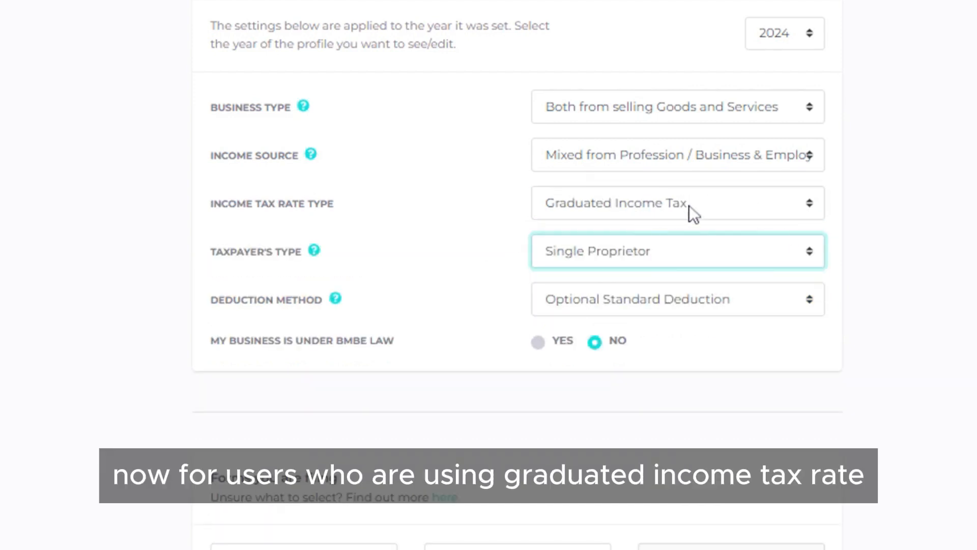
Choose the deduction method for the business profile
click(699, 299)
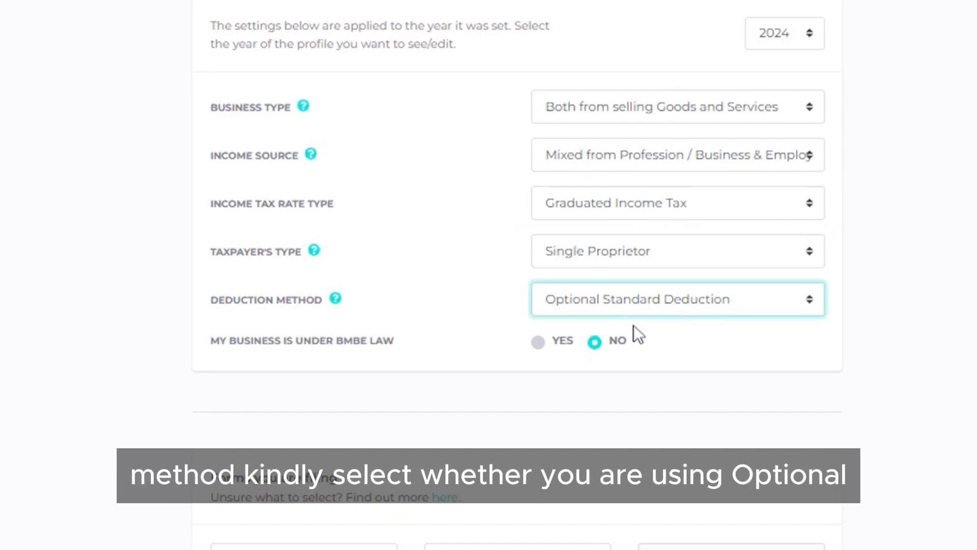
click(712, 299)
click(693, 334)
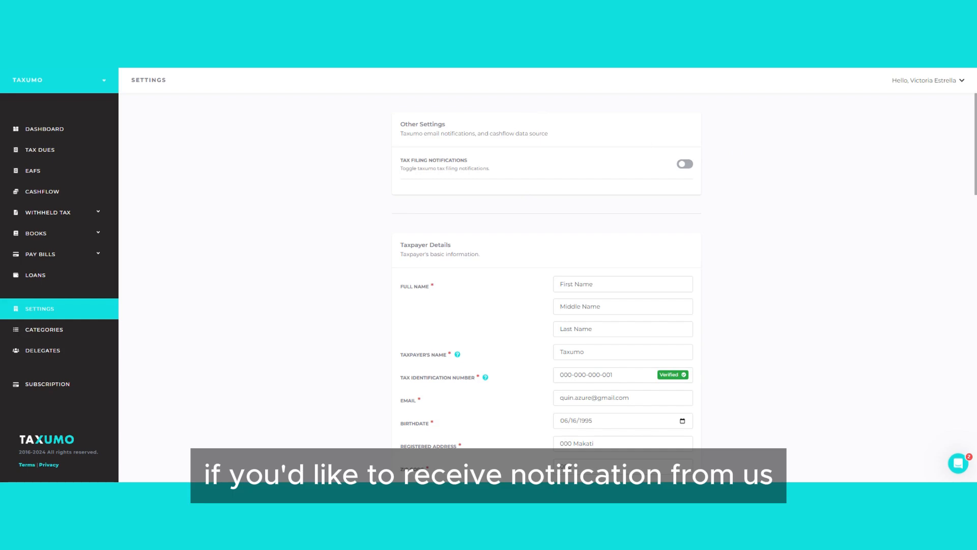
Turn on tax filing notifications and save the changes to the settings
click(685, 167)
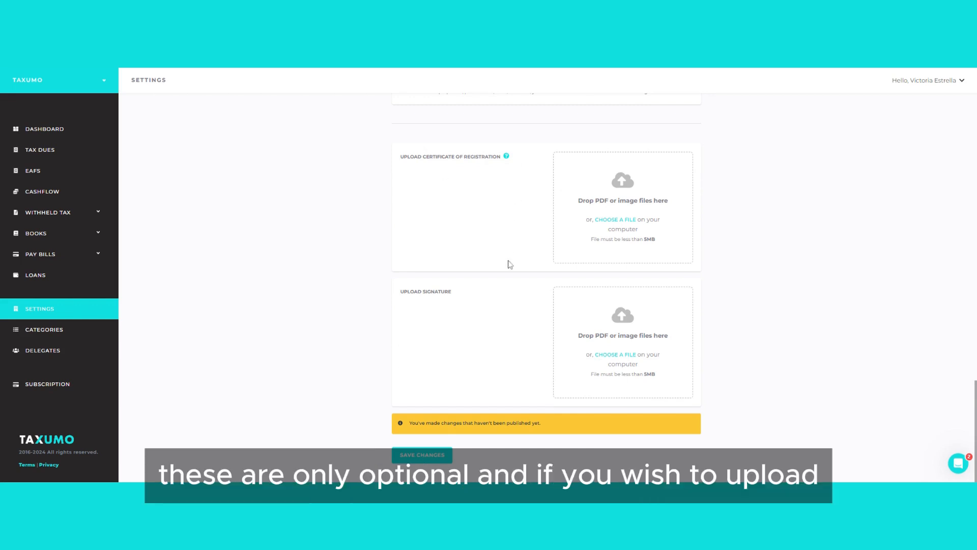
double_click(649, 239)
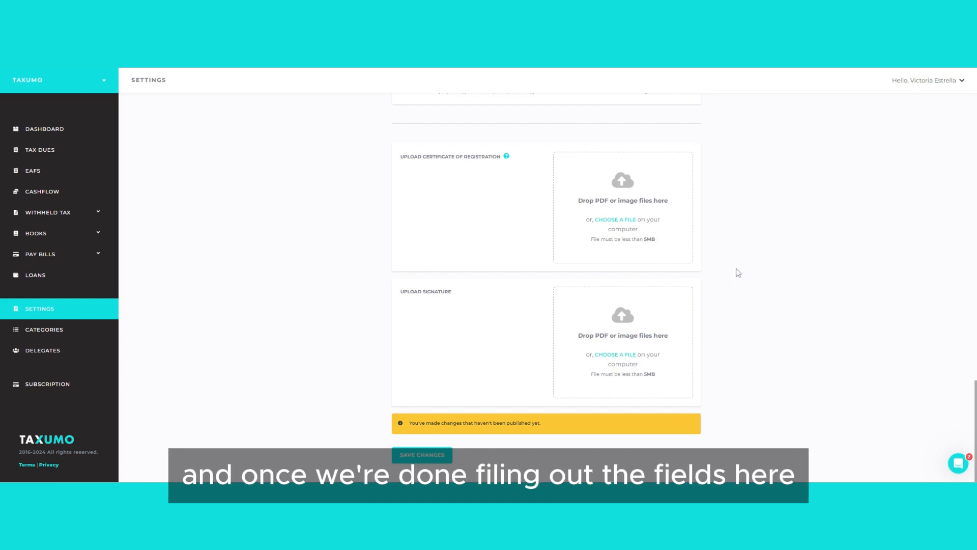
scroll(736, 273, up, 20)
scroll(687, 277, down, 20)
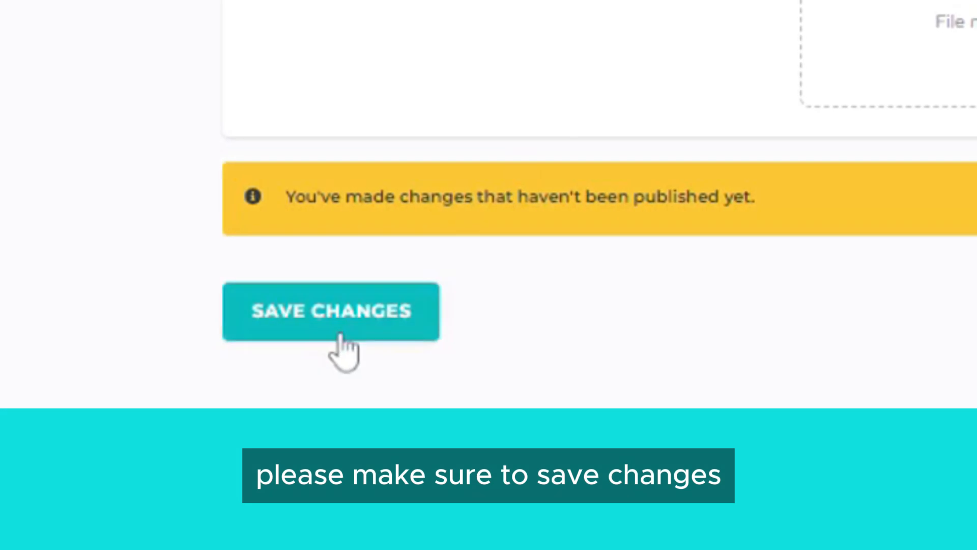
click(338, 330)
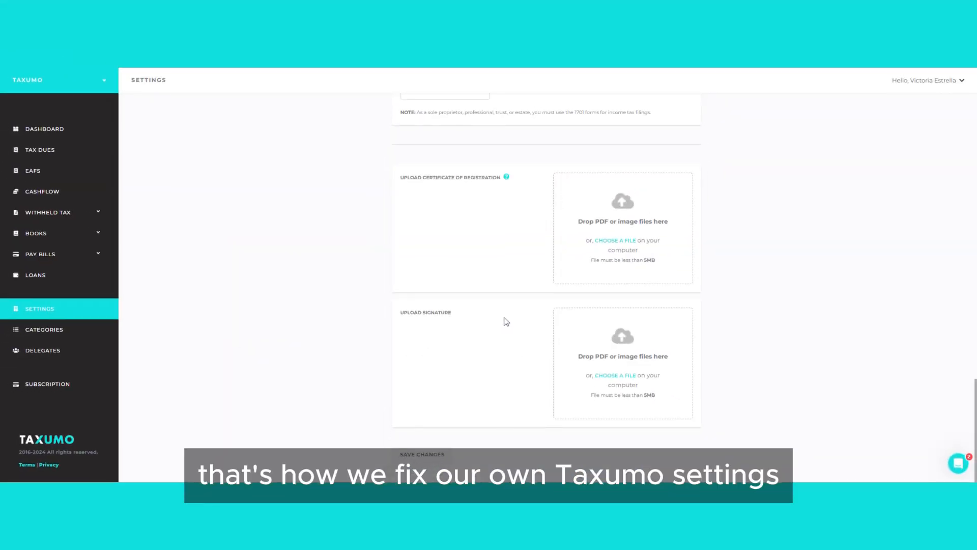